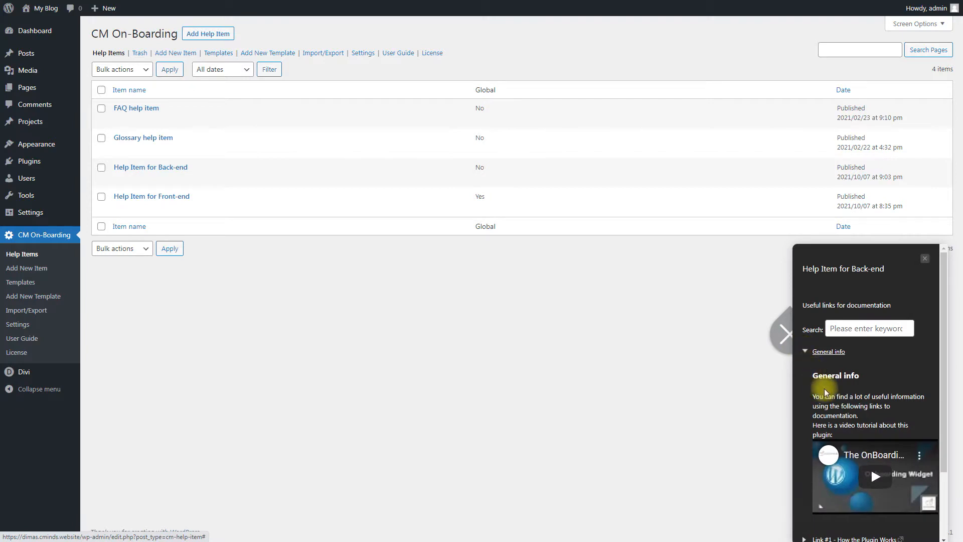
Play the tutorial video in the help widget's General info section and collapse that section
{"action": "left_click", "coordinate": [867, 469]}
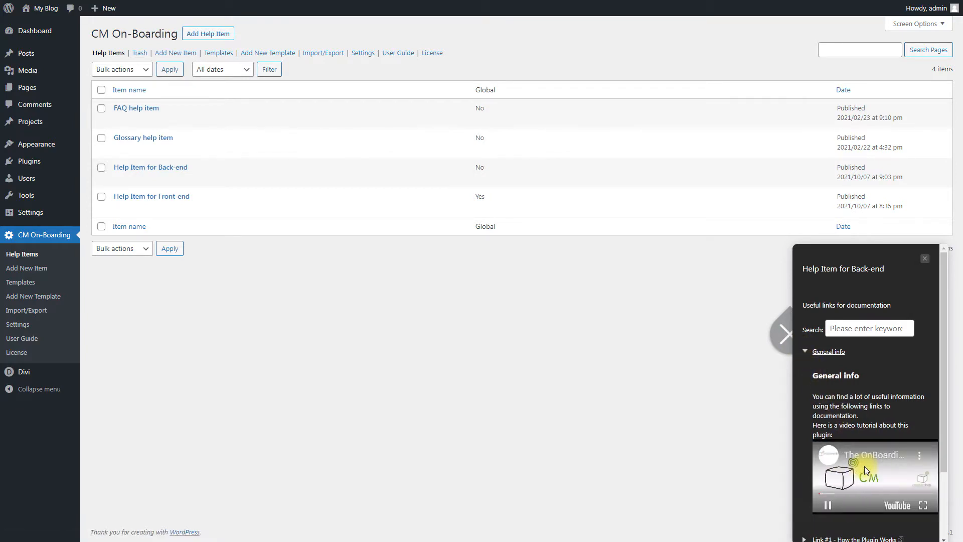
{"action": "scroll", "coordinate": [865, 465], "scroll_direction": "down", "scroll_amount": 3}
{"action": "scroll", "coordinate": [868, 462], "scroll_direction": "up", "scroll_amount": 3}
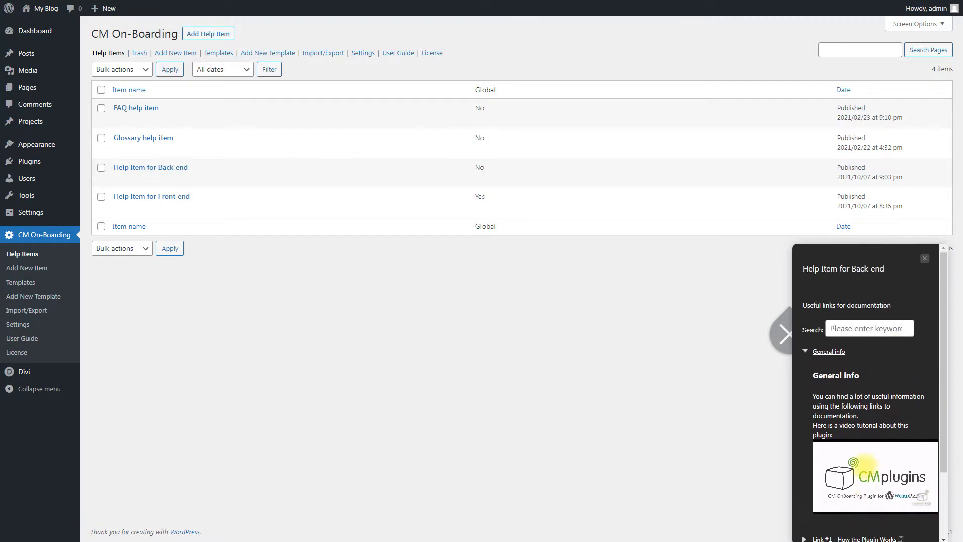
{"action": "left_click", "coordinate": [808, 353]}
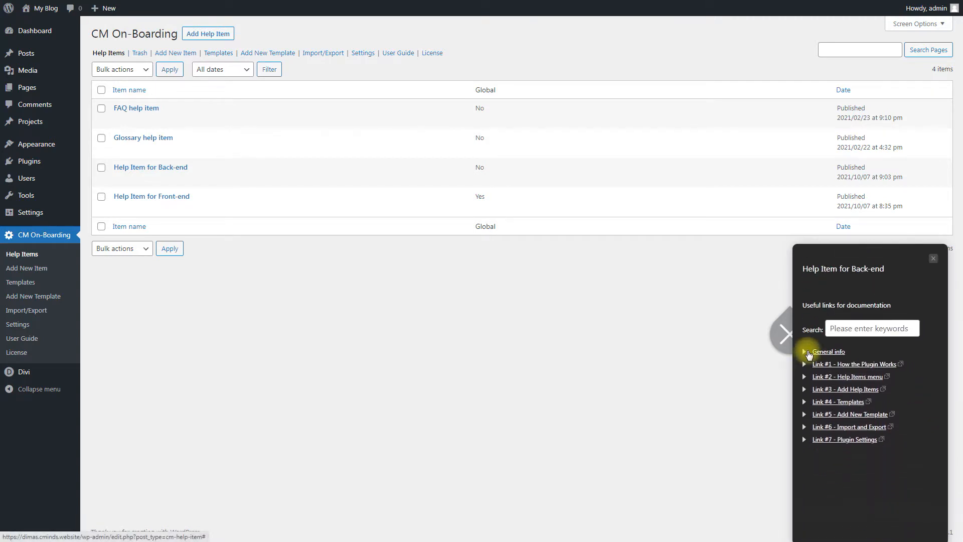
Search the help widget for "help", view the "Link #2 - Help Items menu" documentation, and close the widget with its search cleared
{"action": "left_click", "coordinate": [880, 328]}
{"action": "type", "text": "help"}
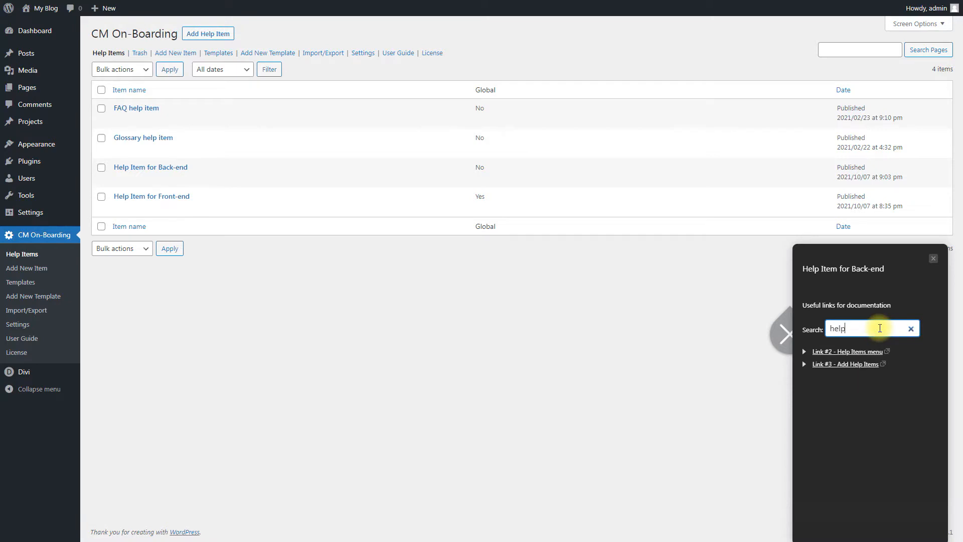
{"action": "left_click", "coordinate": [851, 353]}
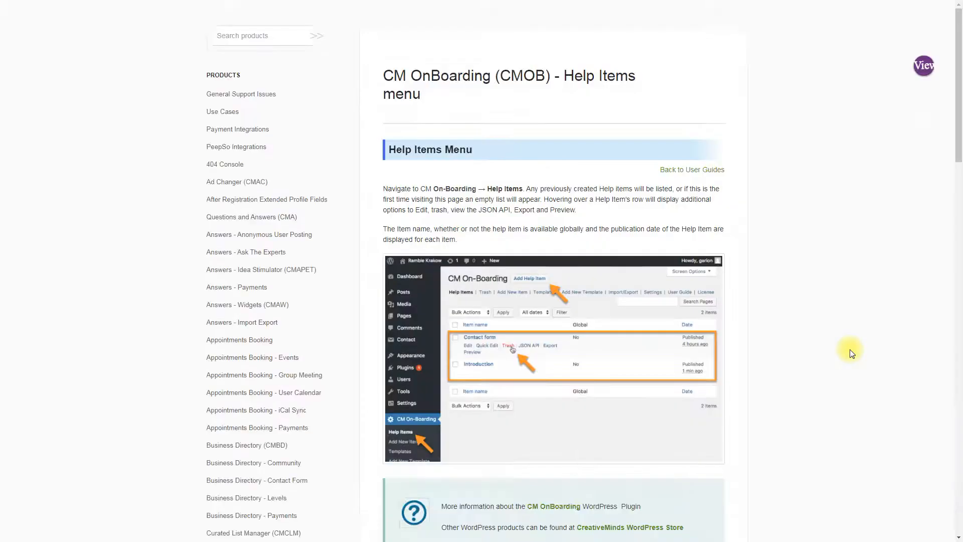
{"action": "scroll", "coordinate": [851, 353], "scroll_direction": "down", "scroll_amount": 3}
{"action": "scroll", "coordinate": [851, 353], "scroll_direction": "down", "scroll_amount": 2}
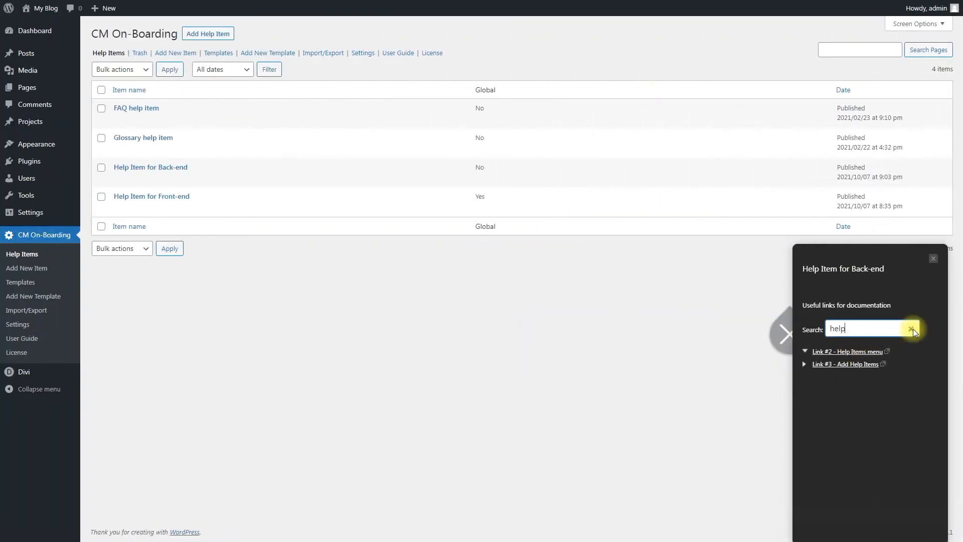
{"action": "left_click", "coordinate": [912, 330]}
{"action": "left_click", "coordinate": [788, 335]}
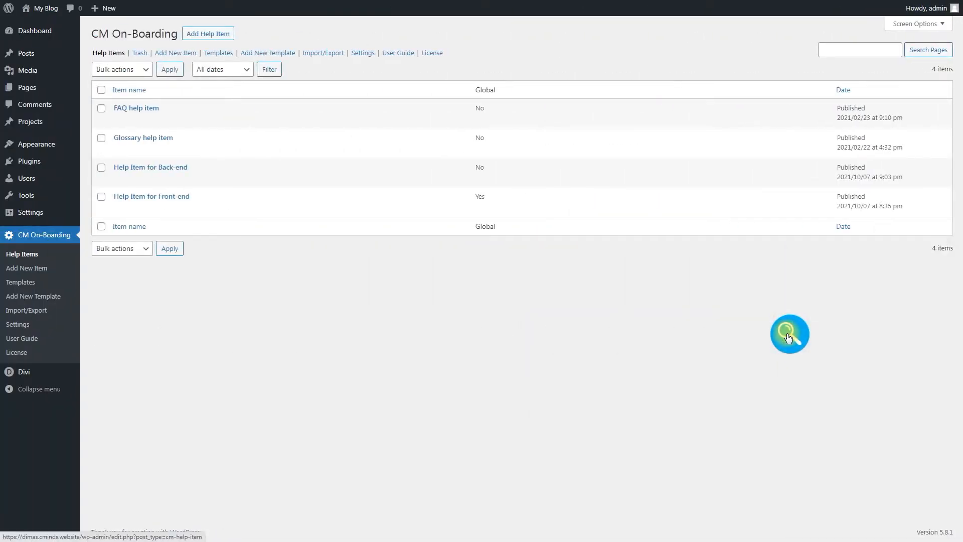
Visit the On-Boarding Templates and Settings pages and open the floating help widget on the Settings page
{"action": "left_click", "coordinate": [62, 288]}
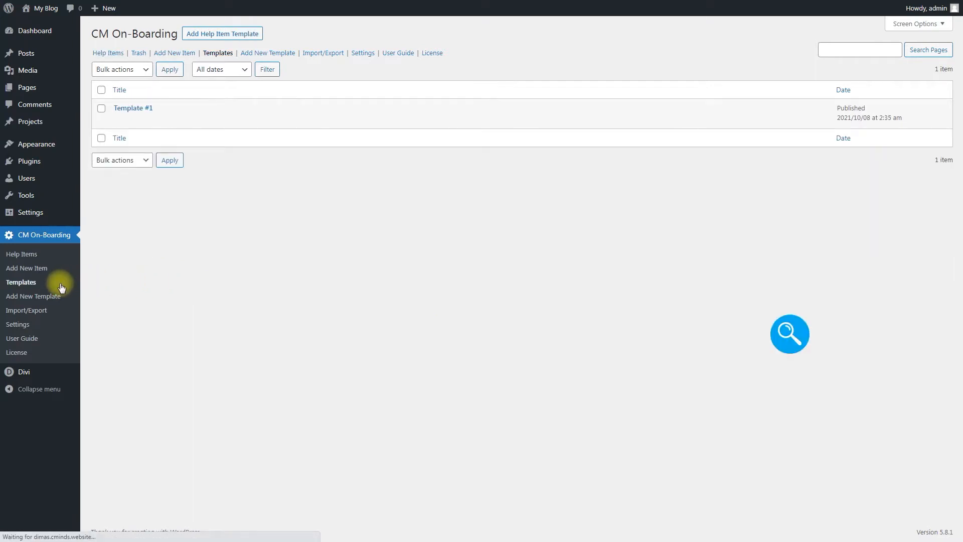
{"action": "left_click", "coordinate": [48, 321]}
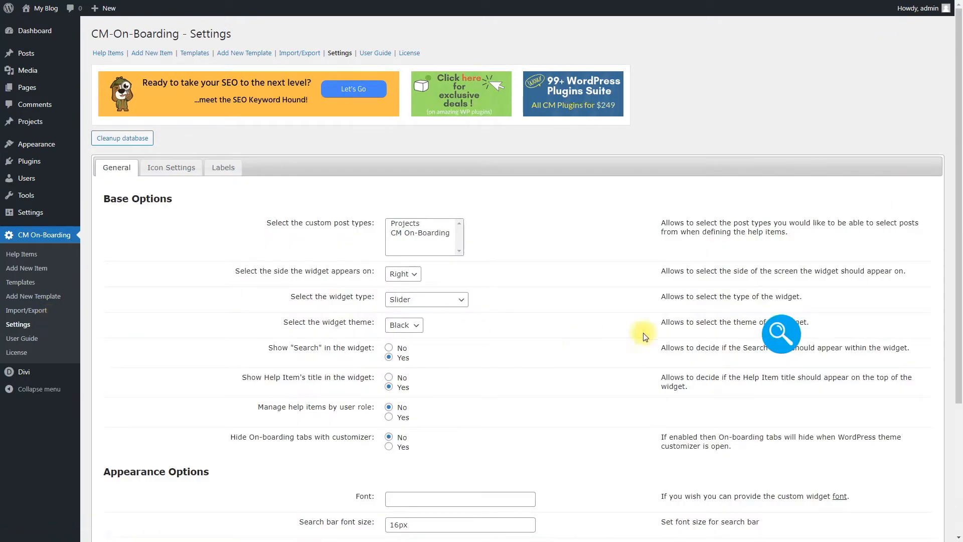
{"action": "left_click", "coordinate": [771, 335]}
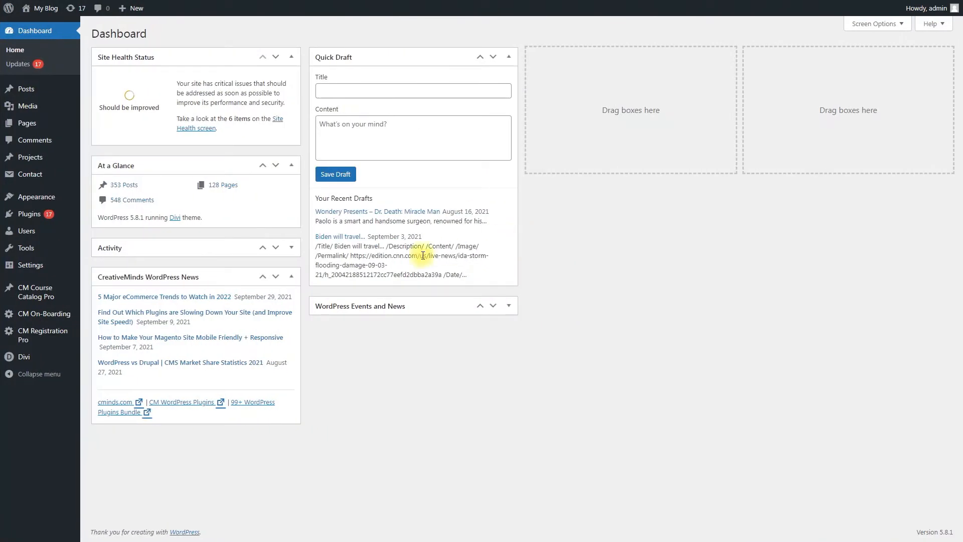
Open the CM On-Boarding settings and examine the options for the widget's side and type
{"action": "mouse_move", "coordinate": [64, 315]}
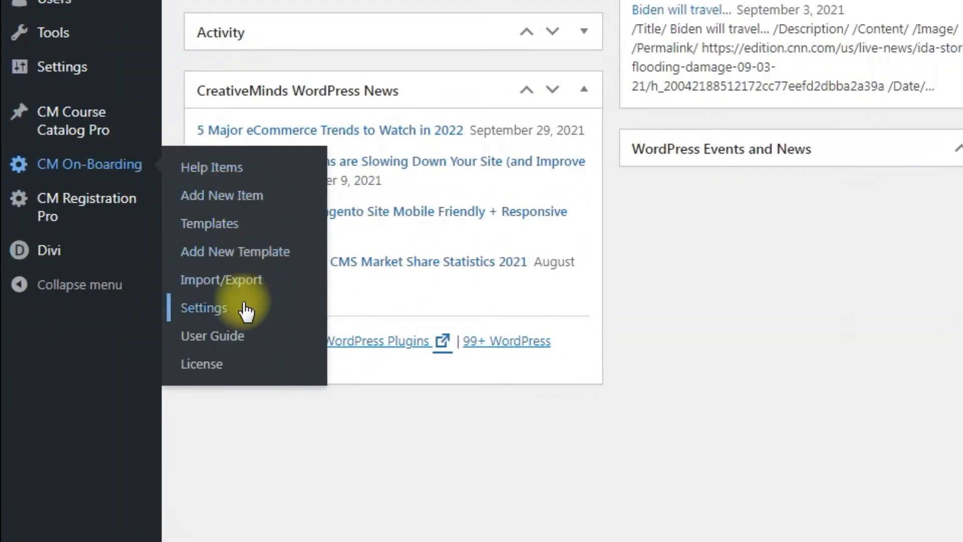
{"action": "left_click", "coordinate": [243, 309]}
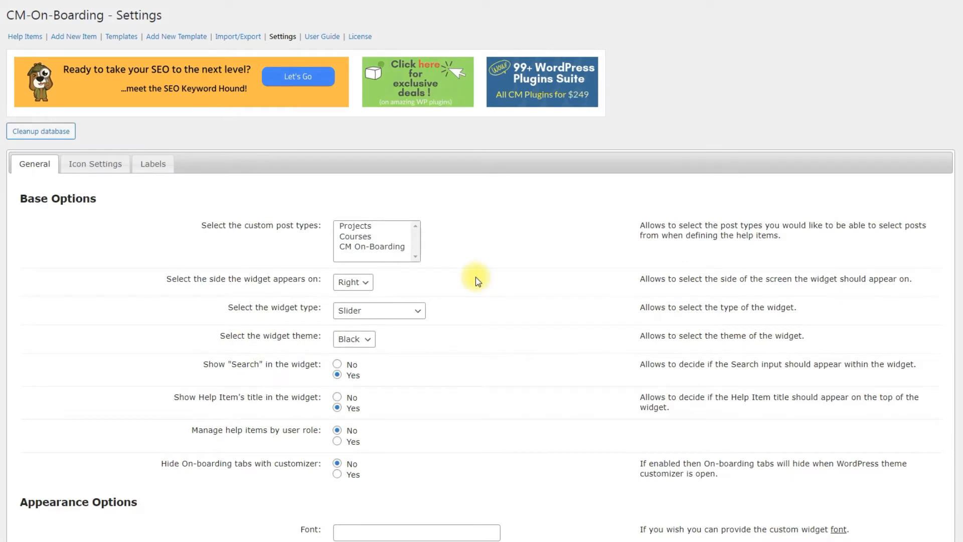
{"action": "left_click", "coordinate": [355, 285]}
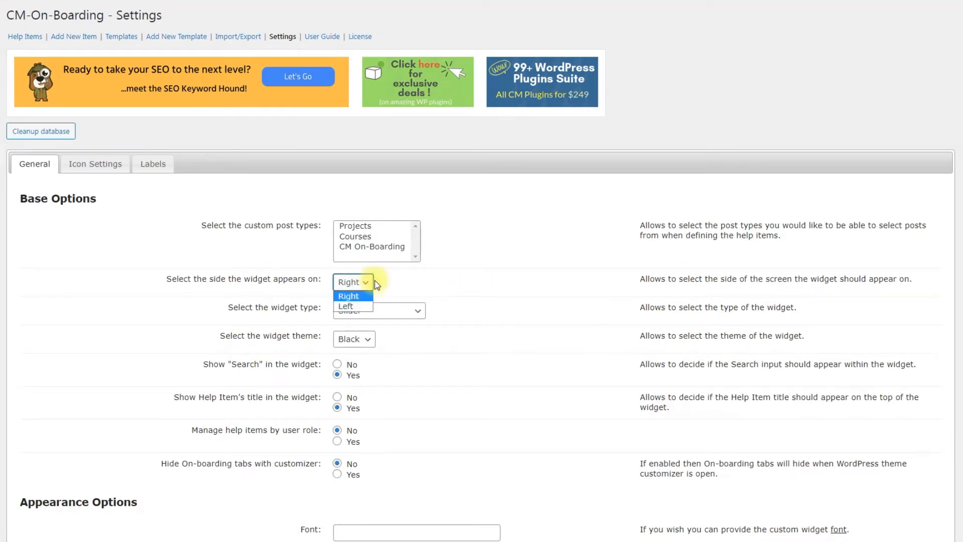
{"action": "left_click", "coordinate": [414, 278]}
{"action": "left_click", "coordinate": [416, 311]}
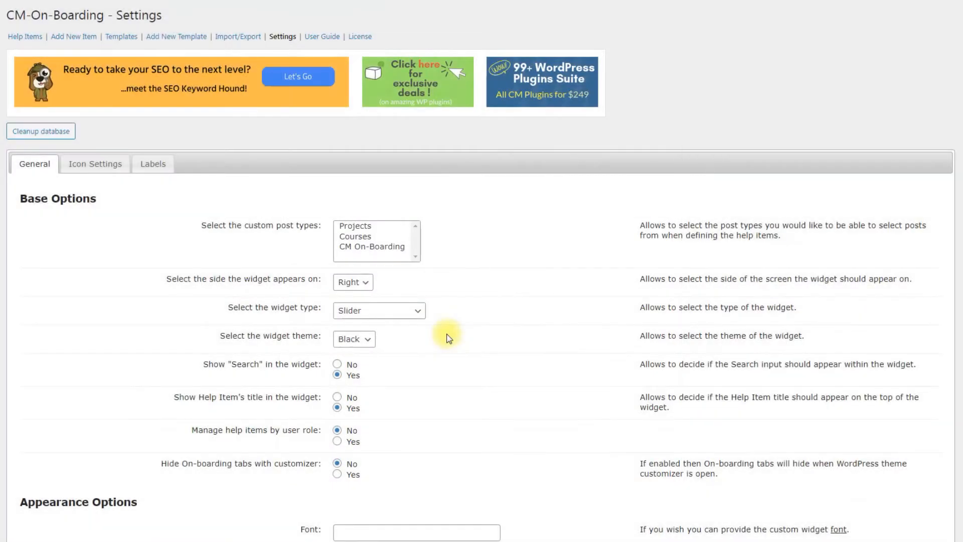
Examine the choices for widget icon, floating widget icon and icon theme, and open the label settings
{"action": "left_click", "coordinate": [113, 165]}
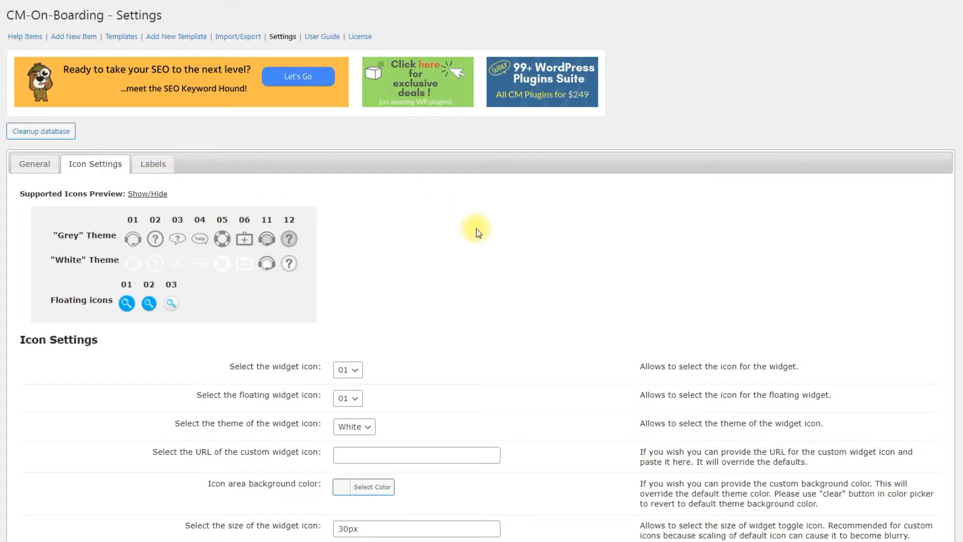
{"action": "scroll", "coordinate": [477, 228], "scroll_direction": "down", "scroll_amount": 2}
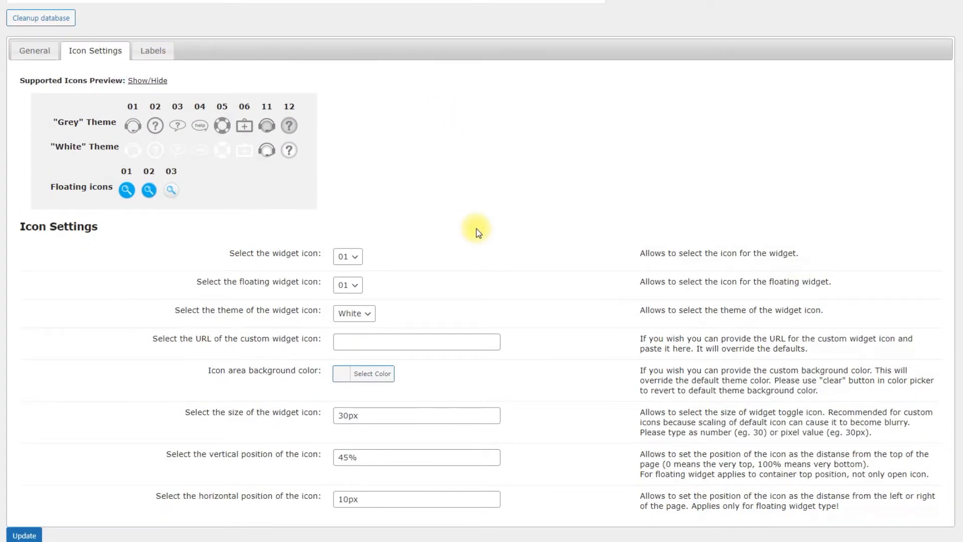
{"action": "left_click", "coordinate": [352, 257]}
{"action": "left_click", "coordinate": [396, 255]}
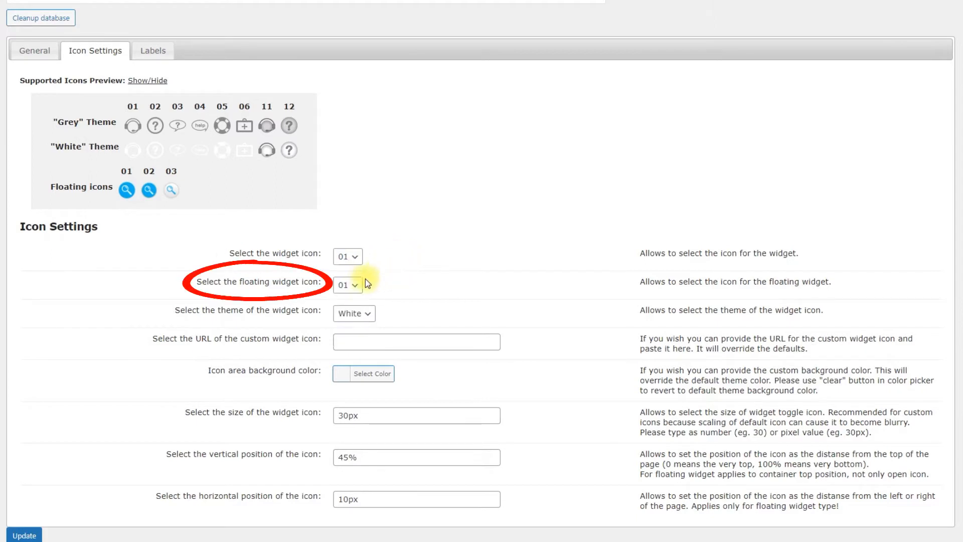
{"action": "left_click", "coordinate": [351, 286]}
{"action": "left_click", "coordinate": [393, 280]}
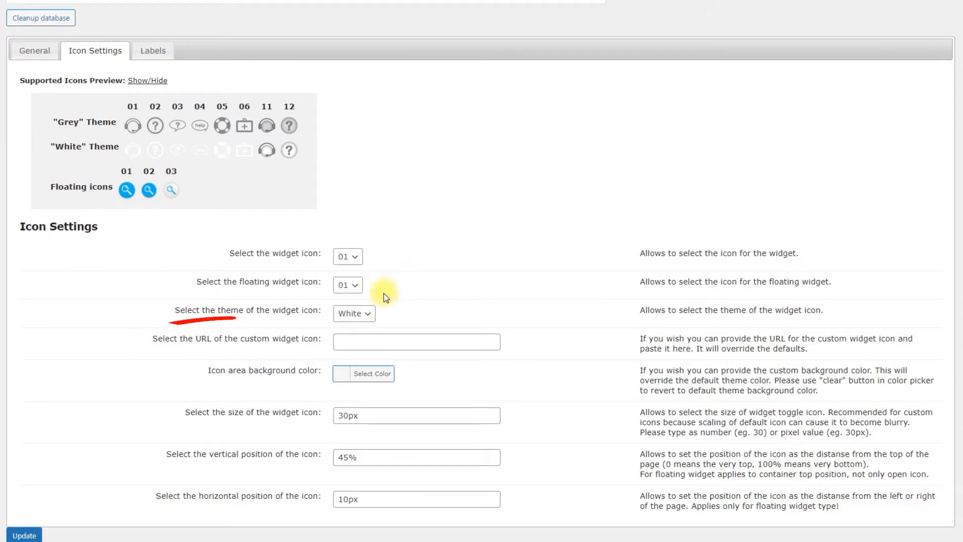
{"action": "left_click", "coordinate": [370, 314]}
{"action": "left_click", "coordinate": [407, 310]}
{"action": "left_click", "coordinate": [163, 54]}
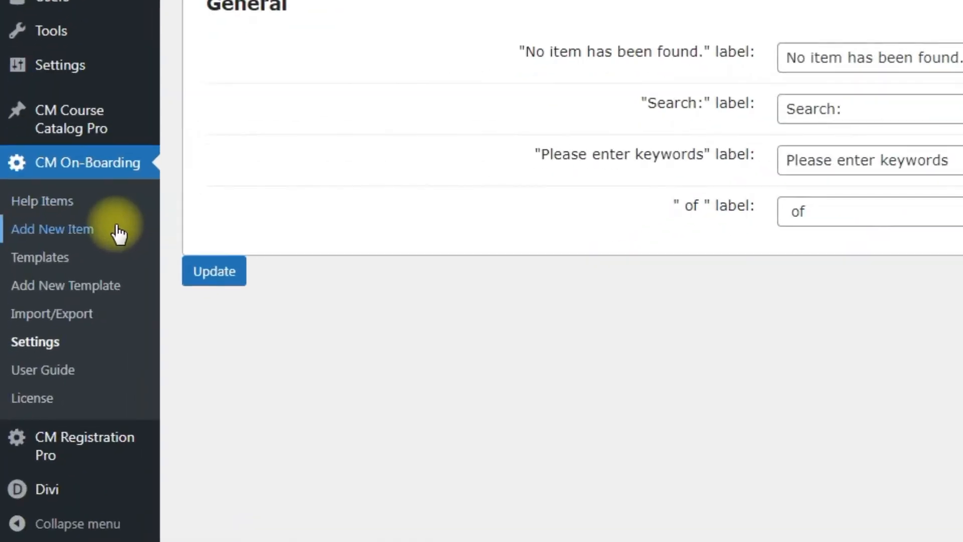
Start a new help item titled "Help Item for Back-end"
{"action": "left_click", "coordinate": [117, 229]}
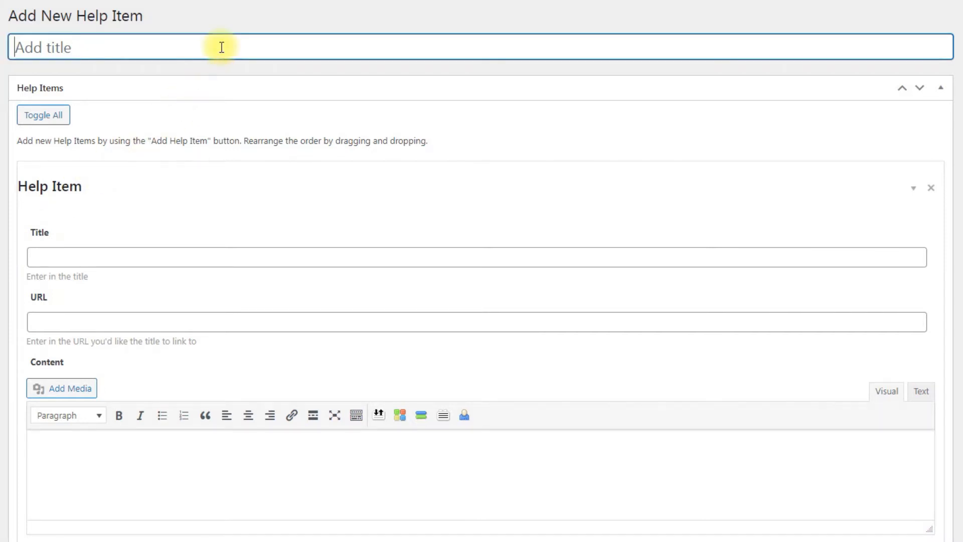
{"action": "type", "text": "Help Item for Back-end"}
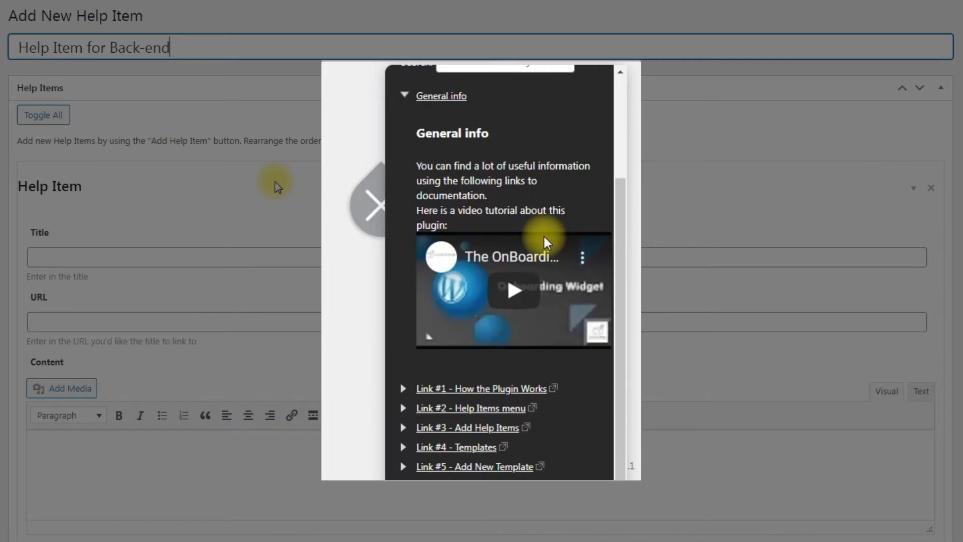
{"action": "left_click", "coordinate": [288, 141]}
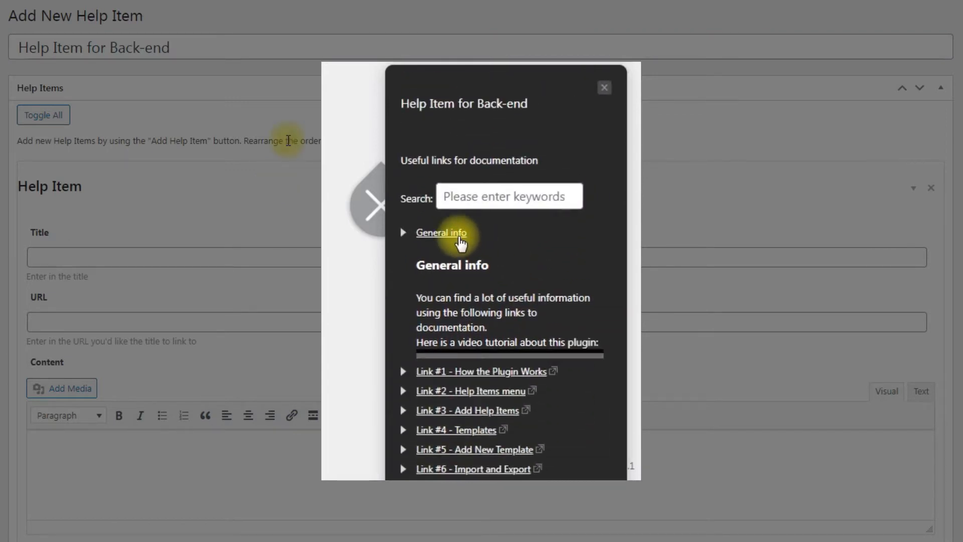
Title the first help entry "General info" and fill its content in text mode with the documentation intro and the YouTube tutorial iframe code
{"action": "scroll", "coordinate": [289, 140], "scroll_direction": "down", "scroll_amount": 1}
{"action": "scroll", "coordinate": [288, 140], "scroll_direction": "down", "scroll_amount": 2}
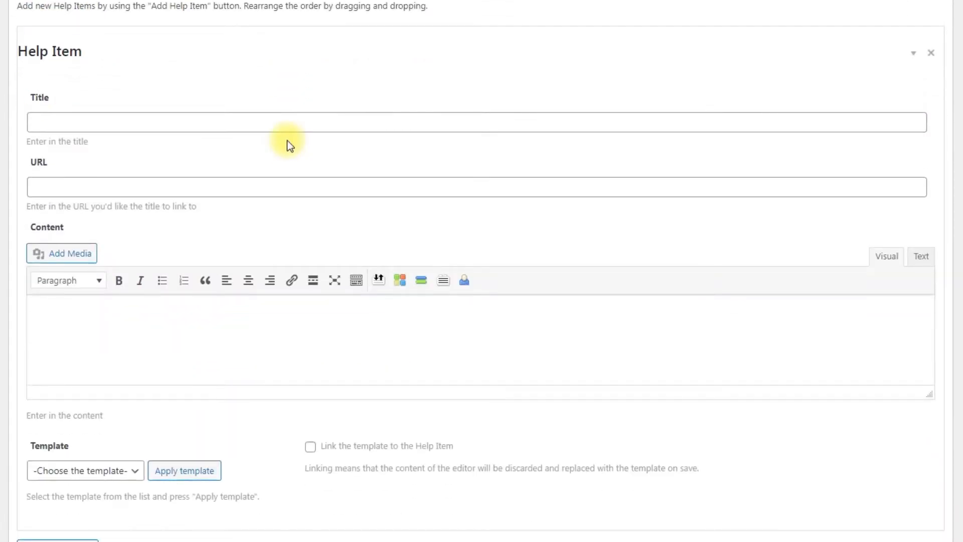
{"action": "left_click", "coordinate": [281, 122]}
{"action": "type", "text": "General info"}
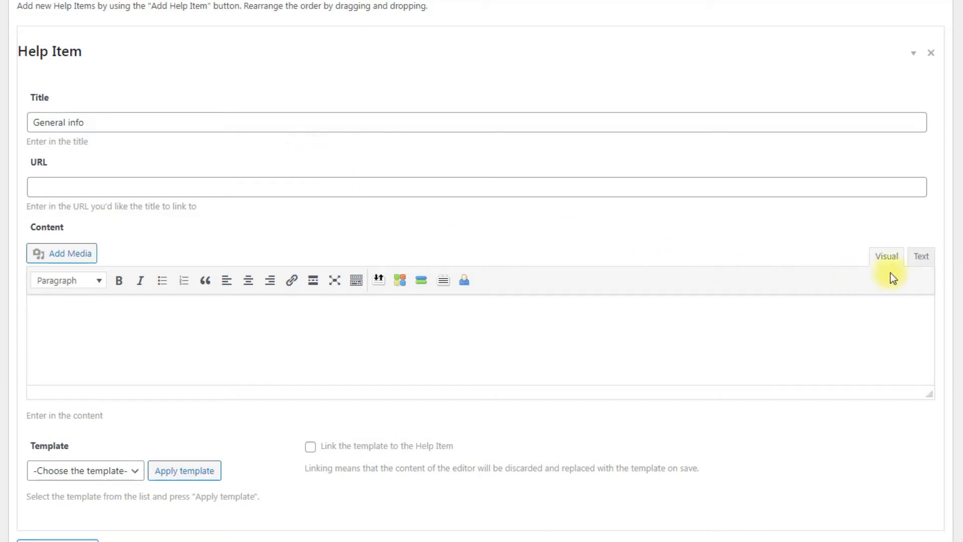
{"action": "left_click", "coordinate": [921, 257]}
{"action": "left_click", "coordinate": [458, 333]}
{"action": "type", "text": "You can find a lot of useful information using the following links to documentation. Here is a video tutorial about this plugin: <iframe src=\"https://www.youtube.com/embed/EN27LmlgSMo\" width=\"560\" height=\"315\" frameborder=\"0\" allowfullscreen=\"allowfullscreen\"></iframe>"}
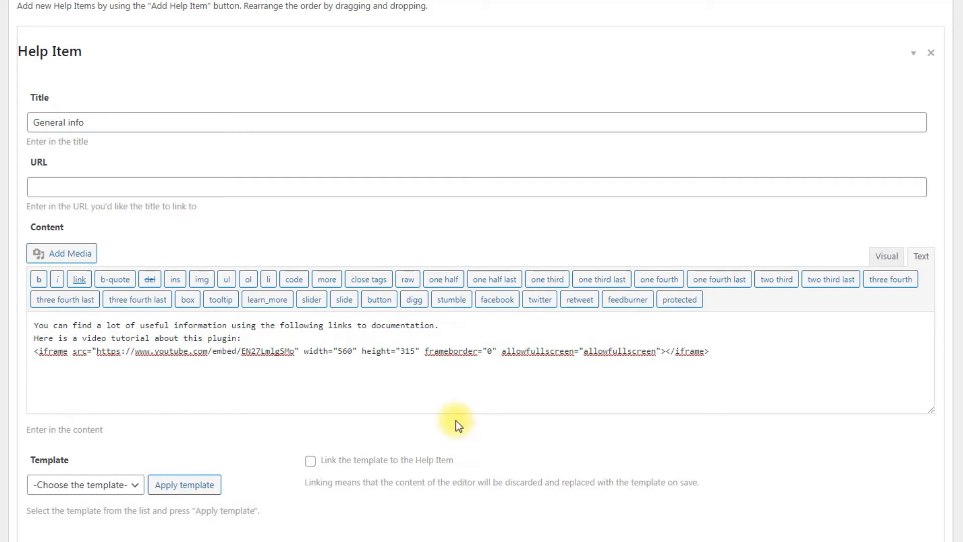
Publish a help item template titled "Template #1" with the text "Here is a video tutorial", leaving the General info entry without a template
{"action": "left_click", "coordinate": [129, 488]}
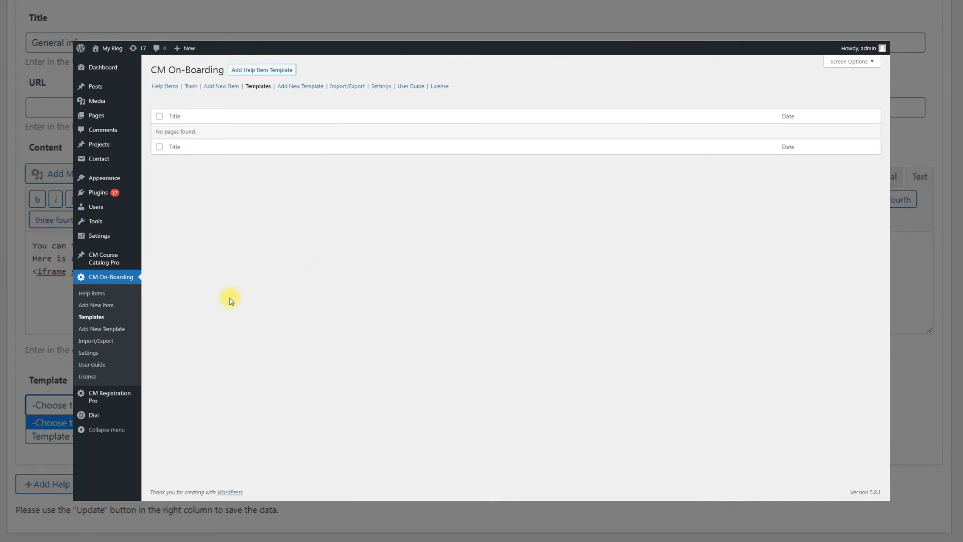
{"action": "left_click", "coordinate": [127, 330]}
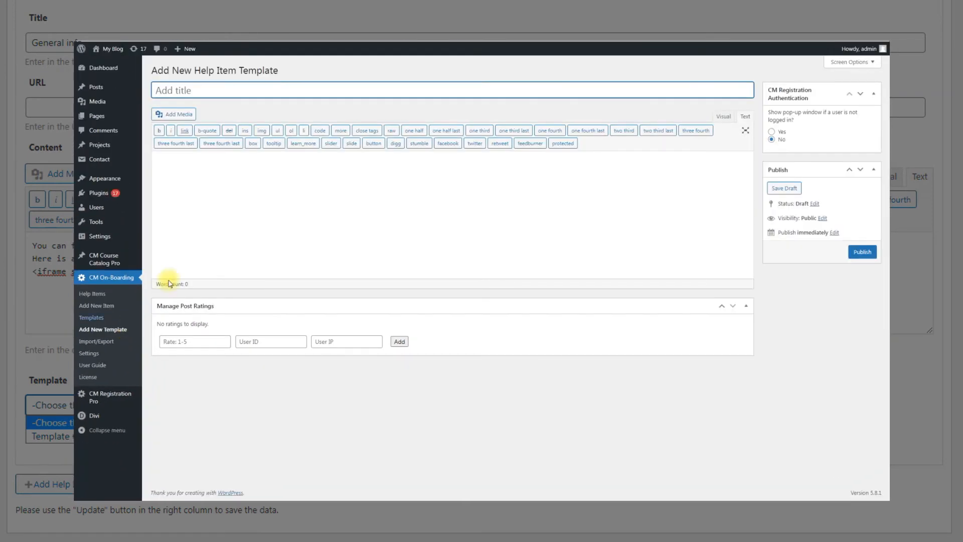
{"action": "type", "text": "Template #1"}
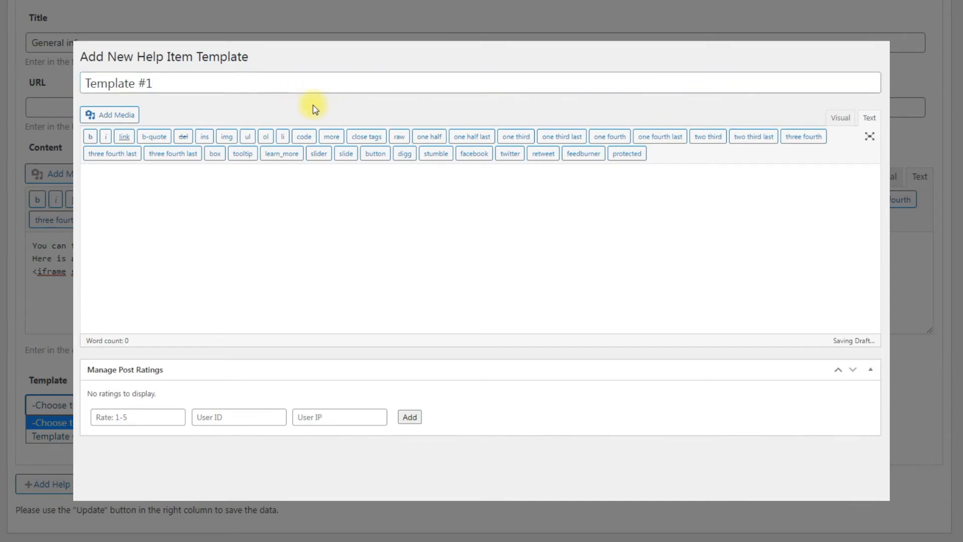
{"action": "left_click", "coordinate": [306, 186]}
{"action": "type", "text": "Here is a video tutorial"}
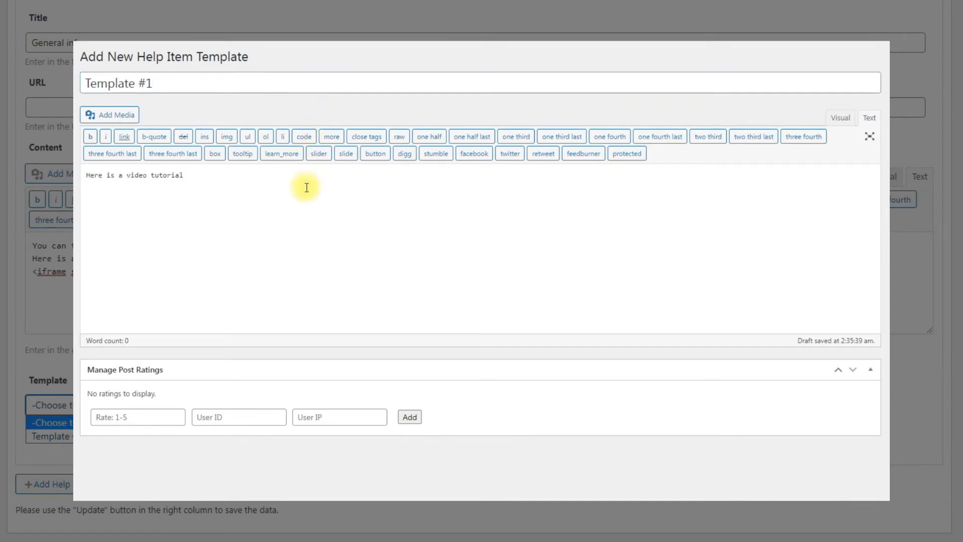
{"action": "left_click", "coordinate": [858, 253]}
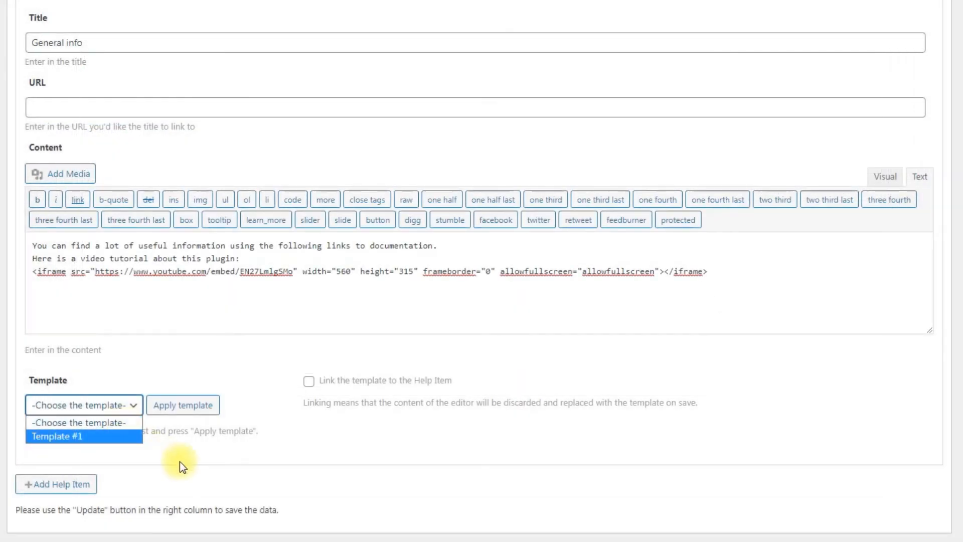
{"action": "left_click", "coordinate": [116, 423]}
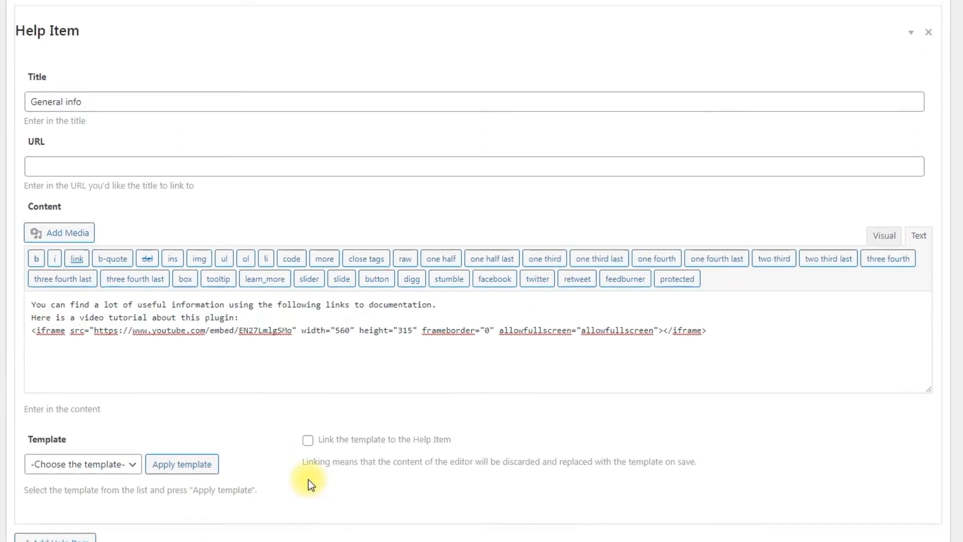
{"action": "left_click", "coordinate": [911, 59]}
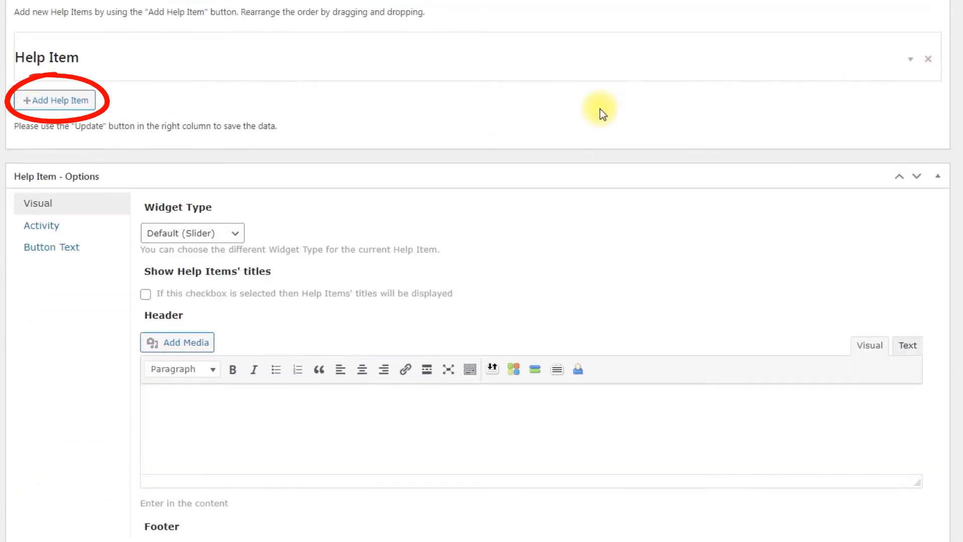
{"action": "left_click", "coordinate": [62, 109]}
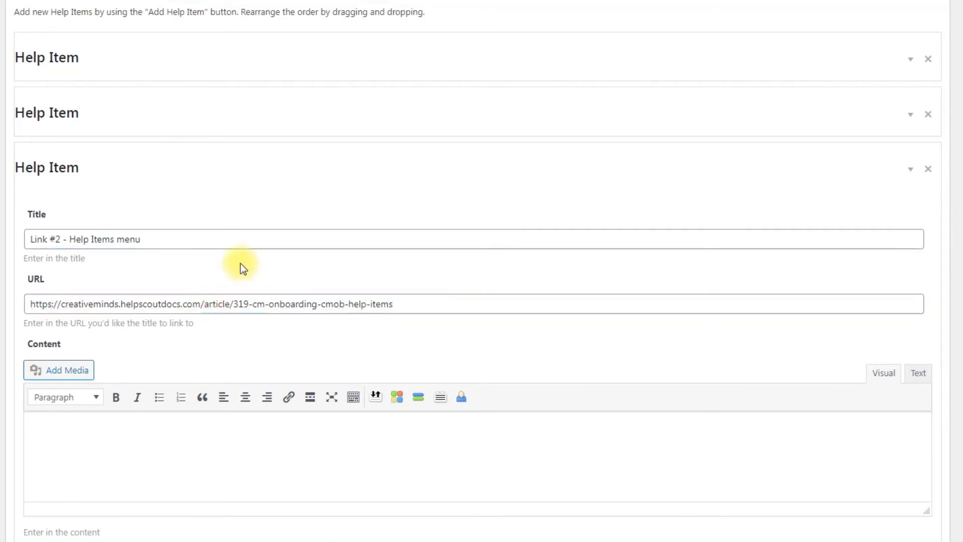
{"action": "left_click", "coordinate": [910, 169]}
{"action": "left_click", "coordinate": [70, 212]}
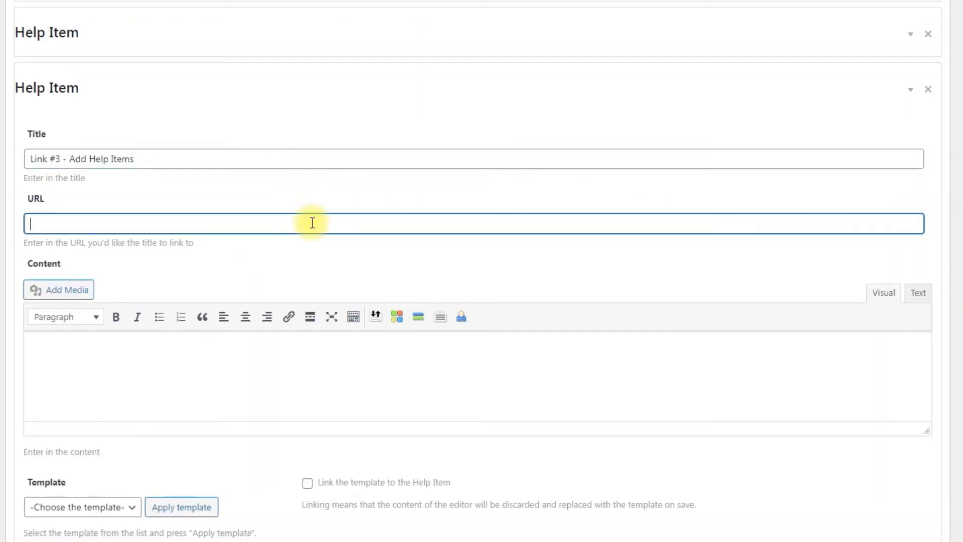
{"action": "type", "text": "https://creativeminds.helpscoutdocs.com/article/305-cm-onboarding-cmob-add-helpitem"}
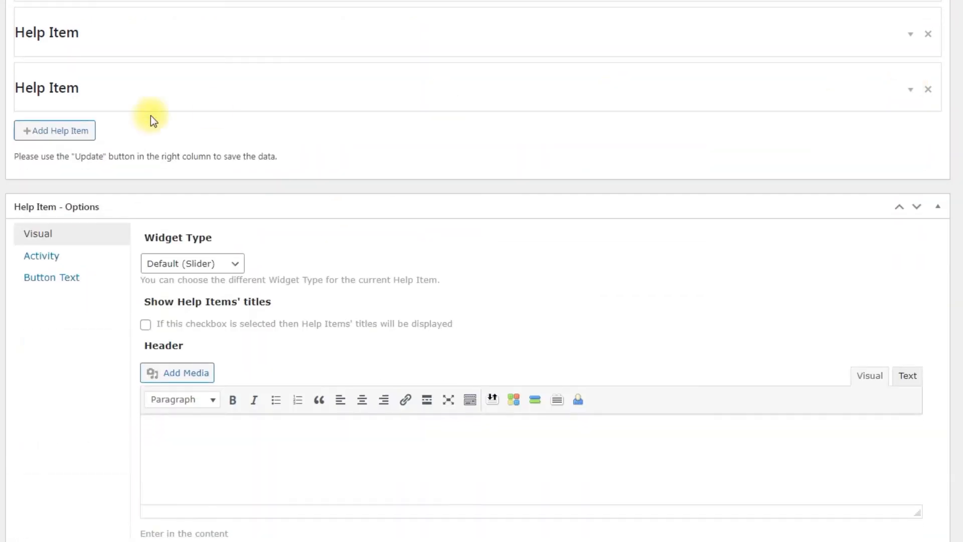
{"action": "left_click", "coordinate": [54, 129]}
{"action": "left_click", "coordinate": [254, 214]}
{"action": "type", "text": "Link #4 - Templates"}
{"action": "left_click", "coordinate": [302, 279]}
{"action": "type", "text": "https://creativeminds.helpscoutdocs.com/article/321-cm-onboarding-cmob-templates"}
{"action": "left_click", "coordinate": [909, 145]}
Add a help entry titled "Link #5 - Add New Template" with the link to its documentation article, and collapse it
{"action": "left_click", "coordinate": [56, 185]}
{"action": "left_click", "coordinate": [240, 268]}
{"action": "type", "text": "Link #5 – Add New Template"}
{"action": "left_click", "coordinate": [266, 327]}
{"action": "key", "text": "ctrl+v"}
{"action": "left_click", "coordinate": [828, 206]}
{"action": "left_click", "coordinate": [58, 174]}
{"action": "left_click", "coordinate": [284, 191]}
{"action": "type", "text": "Link #6 - Import and Export"}
{"action": "key", "text": "Tab"}
{"action": "type", "text": "https://creativeminds.helpscoutdocs.com/article/1554-cm-onboarding-cmob-import-and-export"}
{"action": "left_click", "coordinate": [909, 120]}
{"action": "left_click", "coordinate": [54, 159]}
{"action": "left_click", "coordinate": [232, 244]}
{"action": "type", "text": "Link #7 - Plugin Settings"}
{"action": "left_click", "coordinate": [242, 308]}
{"action": "type", "text": "https://creativeminds.helpscoutdocs.com/article/327-cm-onboarding-cmob-settings"}
{"action": "left_click", "coordinate": [910, 174]}
Set the widget type to Floating Accordion with help item titles shown, and enter the header "Useful links for documentation"
{"action": "scroll", "coordinate": [624, 243], "scroll_direction": "down", "scroll_amount": 5}
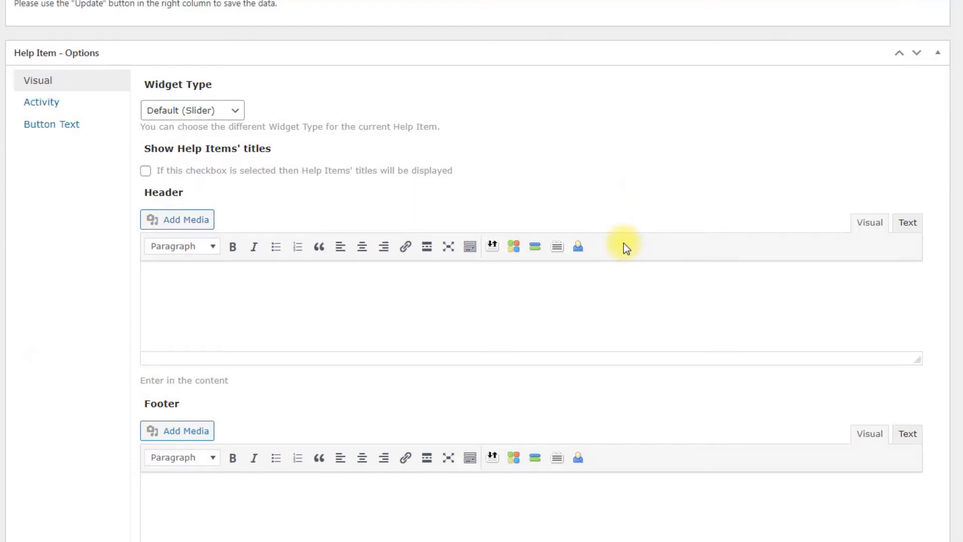
{"action": "left_click", "coordinate": [229, 111]}
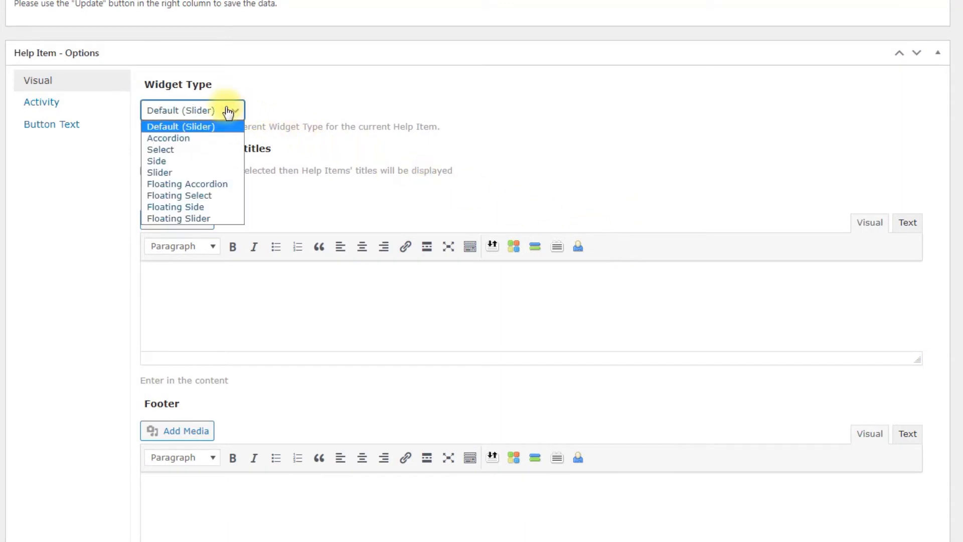
{"action": "left_click", "coordinate": [239, 184]}
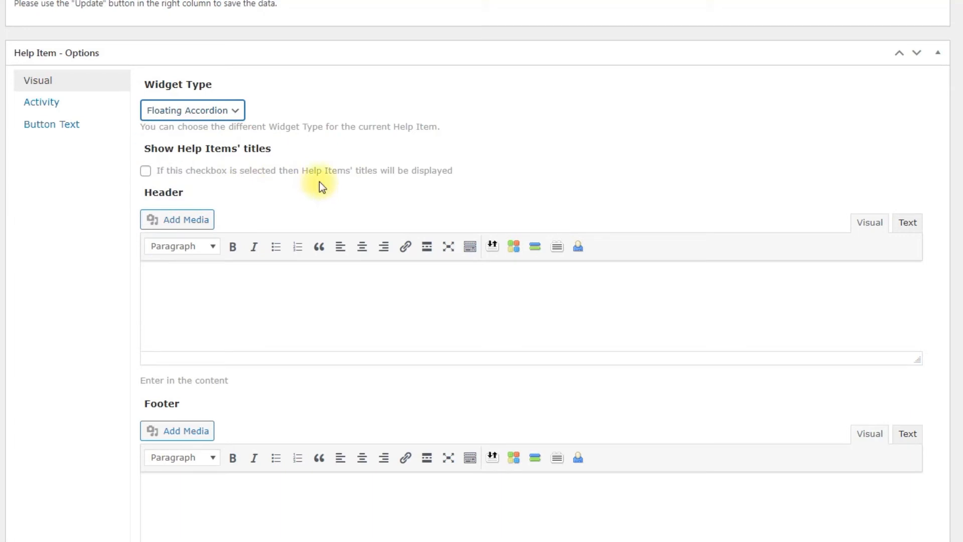
{"action": "left_click", "coordinate": [147, 173]}
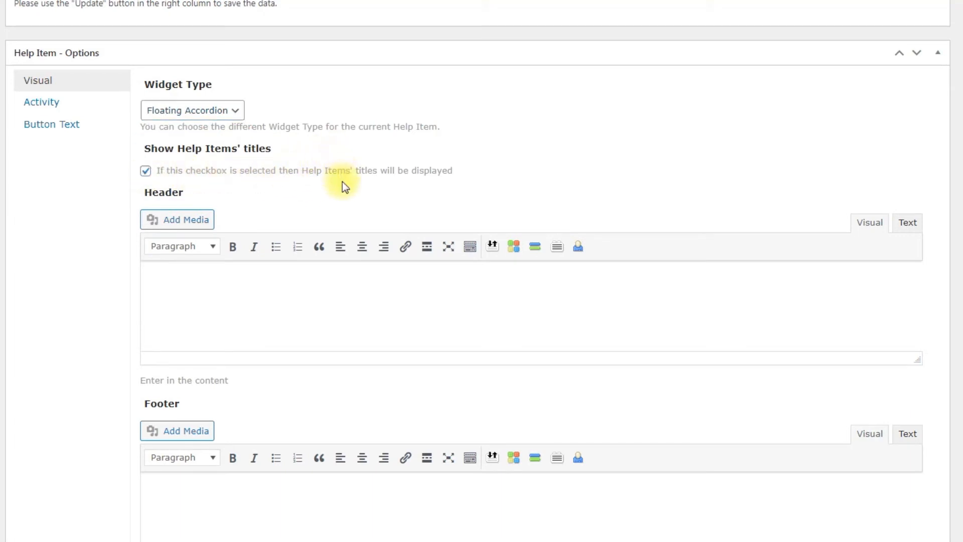
{"action": "left_click", "coordinate": [342, 275]}
{"action": "type", "text": "Useful links for documentation"}
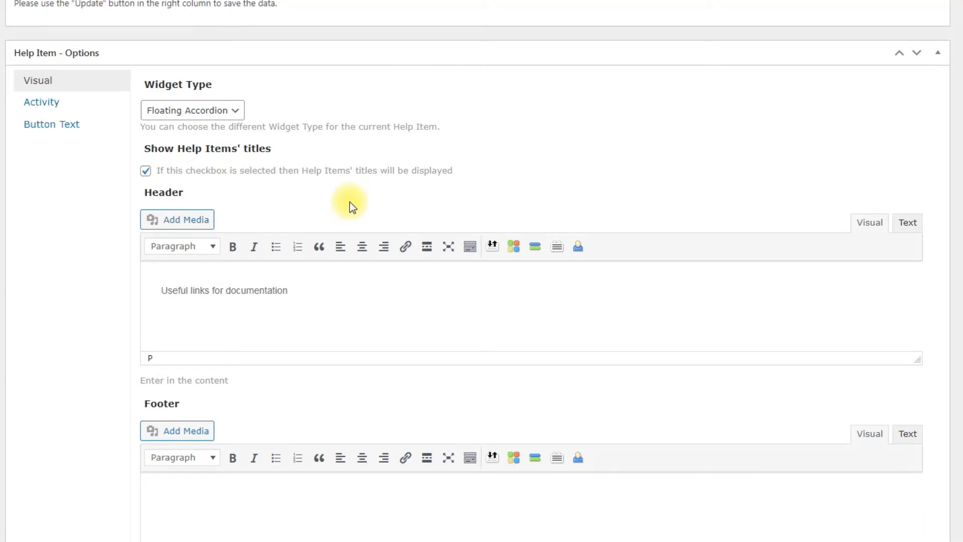
Restrict the help item to the admin panel only and enter the plugin's Help Items page address as the first admin URL
{"action": "left_click", "coordinate": [101, 103]}
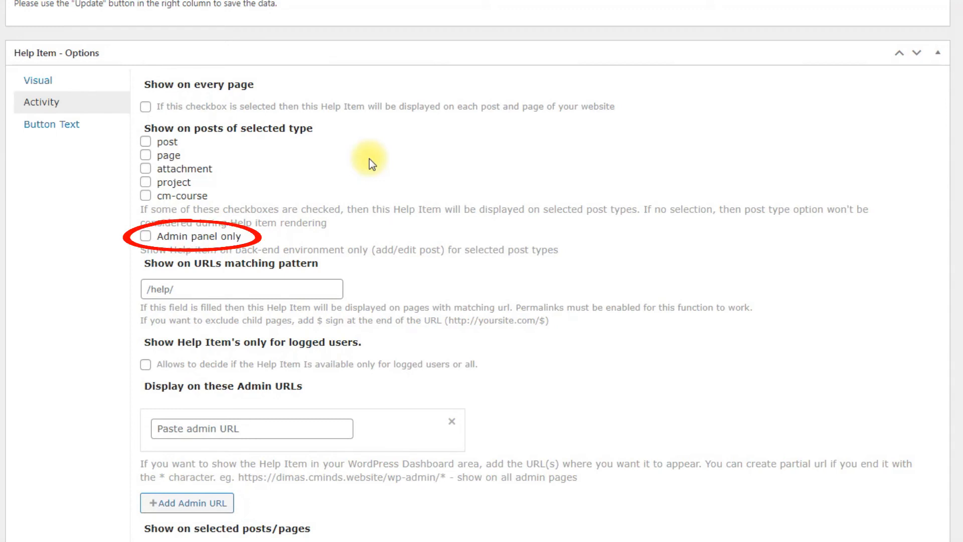
{"action": "left_click", "coordinate": [154, 237]}
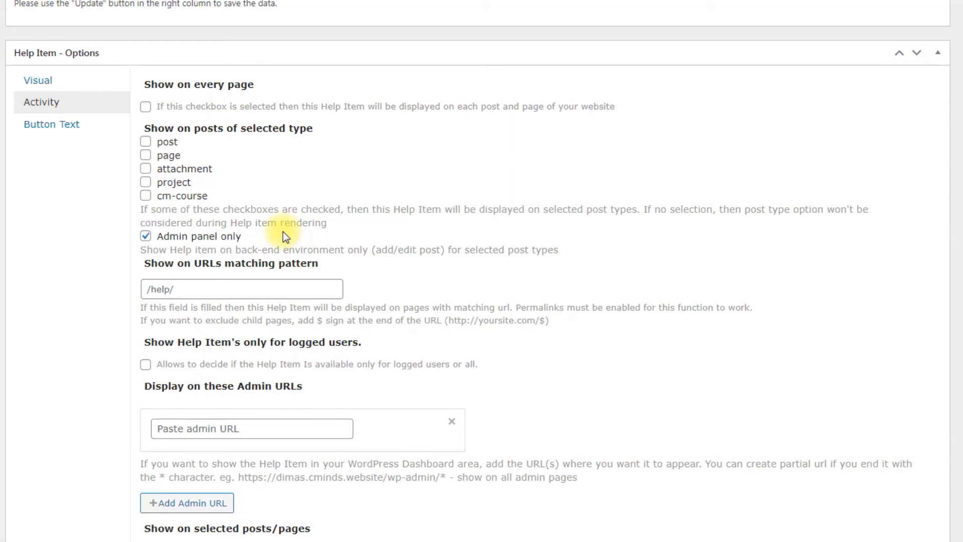
{"action": "scroll", "coordinate": [283, 233], "scroll_direction": "down", "scroll_amount": 3}
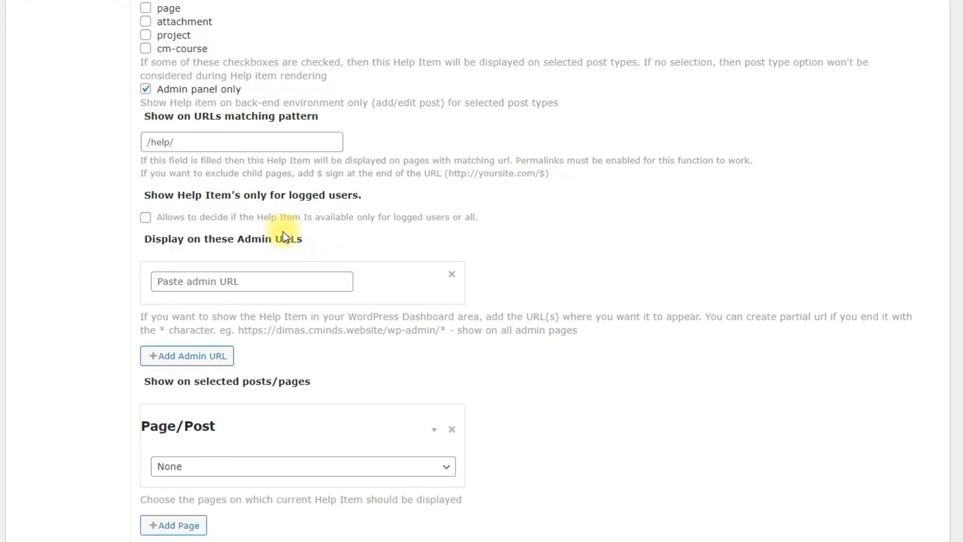
{"action": "right_click", "coordinate": [73, 333]}
{"action": "left_click", "coordinate": [127, 427]}
{"action": "left_click", "coordinate": [263, 283]}
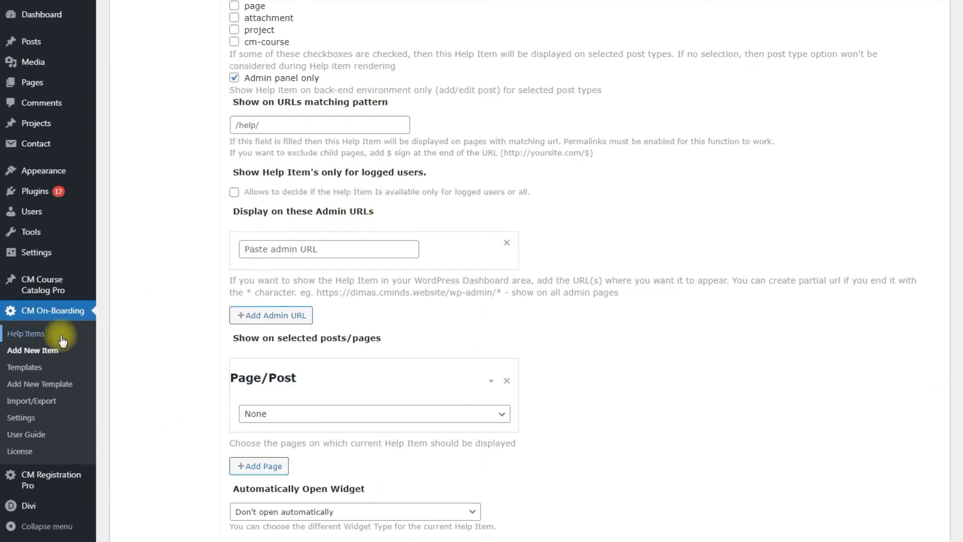
{"action": "type", "text": "https://dimas.cminds.website/wp-admin/edit.php?post_type=cm-help-item"}
Add a second admin URL for displaying the help item, using the link address of the plugin's Add New Item page
{"action": "left_click", "coordinate": [296, 315]}
{"action": "right_click", "coordinate": [41, 345]}
{"action": "left_click", "coordinate": [101, 439]}
{"action": "left_click", "coordinate": [271, 293]}
{"action": "type", "text": "https://dimas.cminds.website/wp-admin/post-new.php?post_type=cm-help-item"}
Add a third admin URL containing the link address of the plugin's Templates page
{"action": "left_click", "coordinate": [281, 358]}
{"action": "right_click", "coordinate": [25, 368]}
{"action": "left_click", "coordinate": [75, 461]}
{"action": "left_click", "coordinate": [273, 335]}
{"action": "type", "text": "https://dimas.cminds.website/wp-admin/edit.php?post_type=cm-fn-template"}
Add a fourth admin URL containing the link address of the plugin's Add New Template page
{"action": "left_click", "coordinate": [274, 401]}
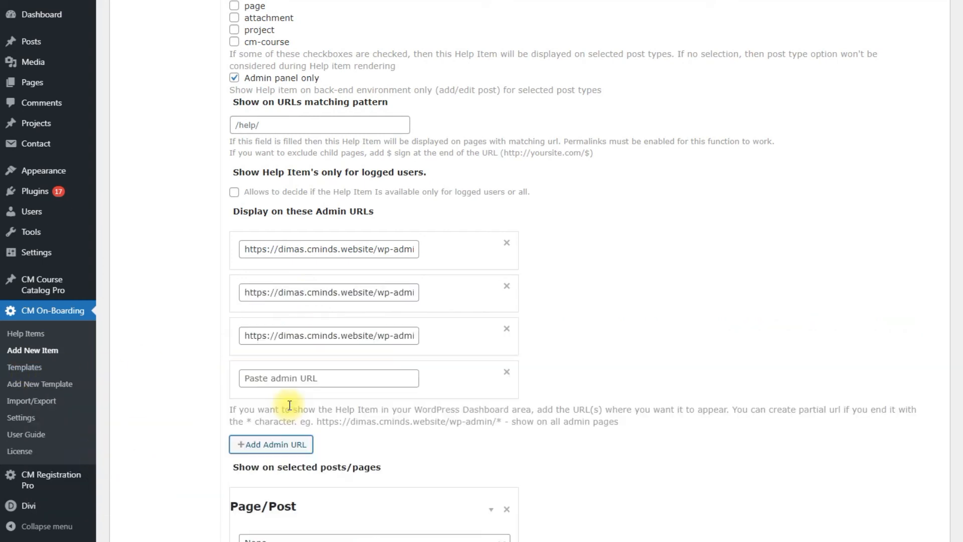
{"action": "right_click", "coordinate": [71, 382]}
{"action": "left_click", "coordinate": [116, 471]}
{"action": "left_click", "coordinate": [347, 378]}
{"action": "key", "text": "ctrl+v"}
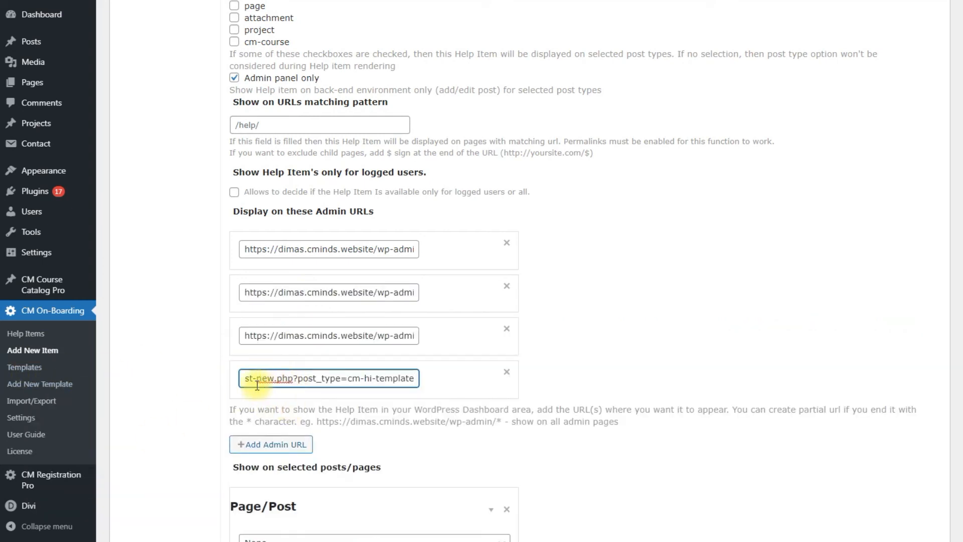
Add a fifth admin URL containing the link address of the plugin's Import/Export page
{"action": "left_click", "coordinate": [246, 443]}
{"action": "right_click", "coordinate": [64, 408]}
{"action": "left_click", "coordinate": [96, 493]}
{"action": "left_click", "coordinate": [279, 421]}
{"action": "key", "text": "ctrl+v"}
Add a sixth admin URL containing the link address of the plugin's Settings page
{"action": "left_click", "coordinate": [243, 485]}
{"action": "right_click", "coordinate": [21, 417]}
{"action": "left_click", "coordinate": [101, 484]}
{"action": "left_click", "coordinate": [278, 464]}
{"action": "key", "text": "ctrl+v"}
Keep the widget's automatic opening on "Don't open automatically" and publish the help item "Help Item for Back-end"
{"action": "scroll", "coordinate": [572, 468], "scroll_direction": "down", "scroll_amount": 5}
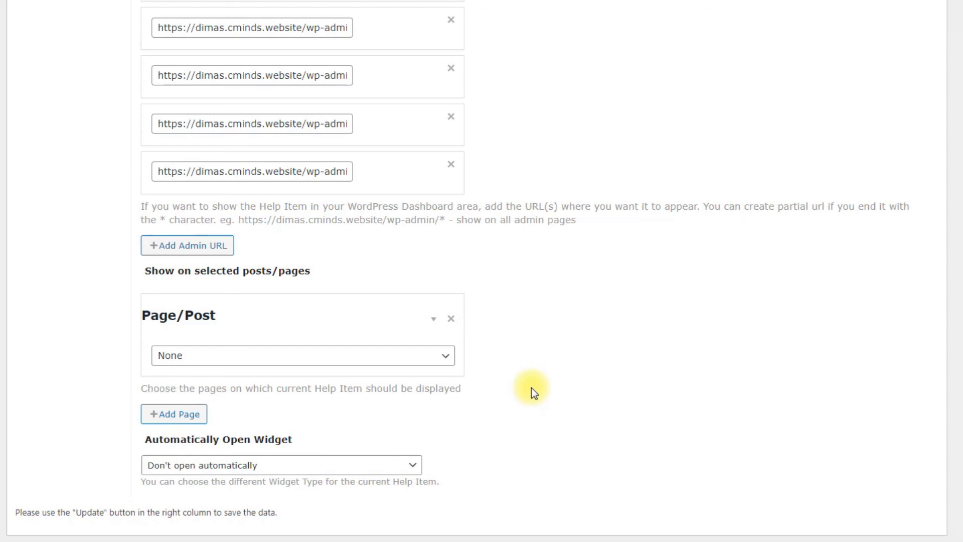
{"action": "left_click", "coordinate": [402, 471]}
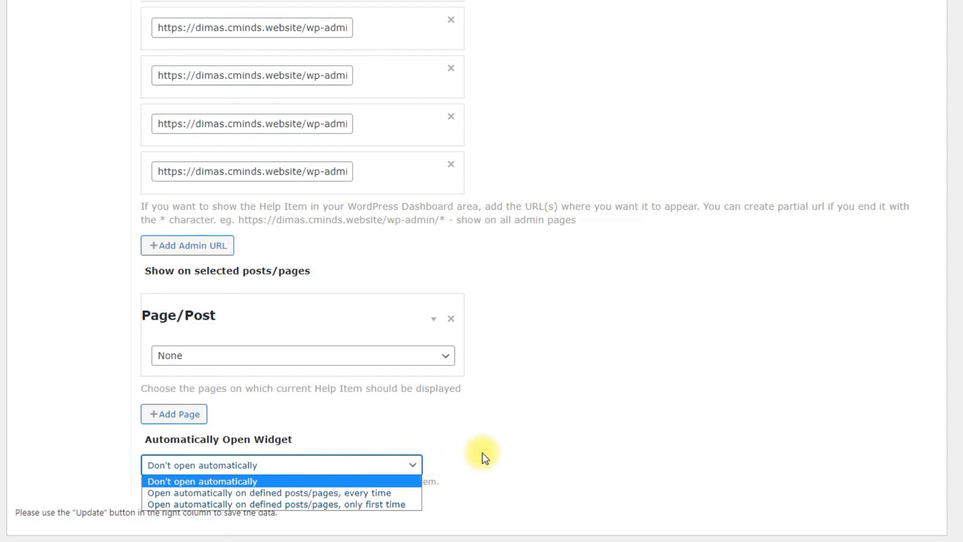
{"action": "left_click", "coordinate": [500, 453]}
{"action": "scroll", "coordinate": [499, 449], "scroll_direction": "up", "scroll_amount": 10}
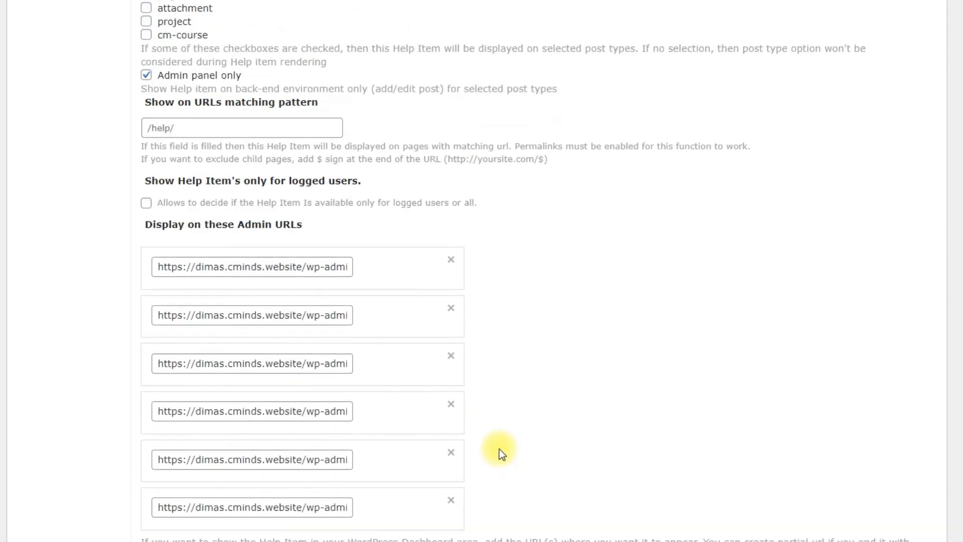
{"action": "scroll", "coordinate": [498, 449], "scroll_direction": "up", "scroll_amount": 5}
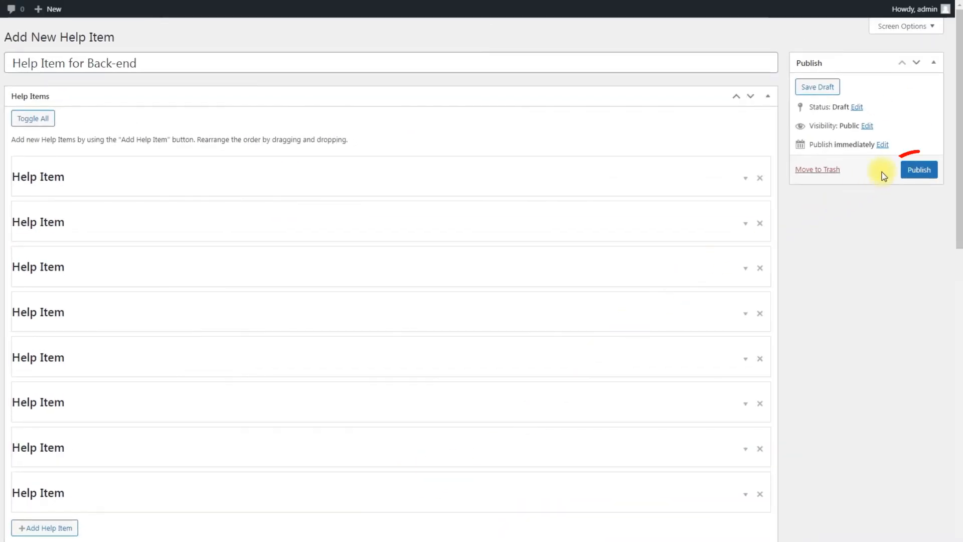
{"action": "left_click", "coordinate": [919, 171]}
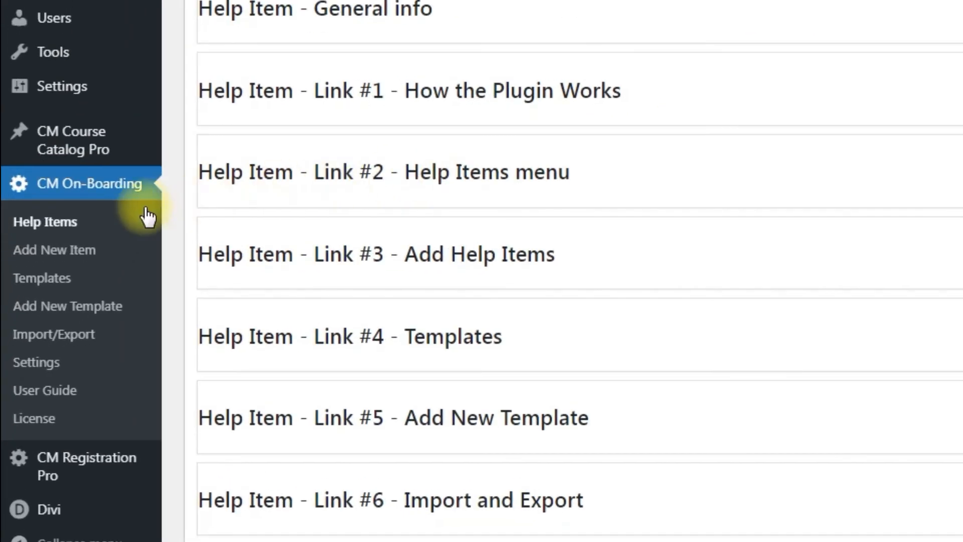
Check the back-end help widget on the plugin's Help Items, Templates and Settings pages
{"action": "left_click", "coordinate": [106, 224]}
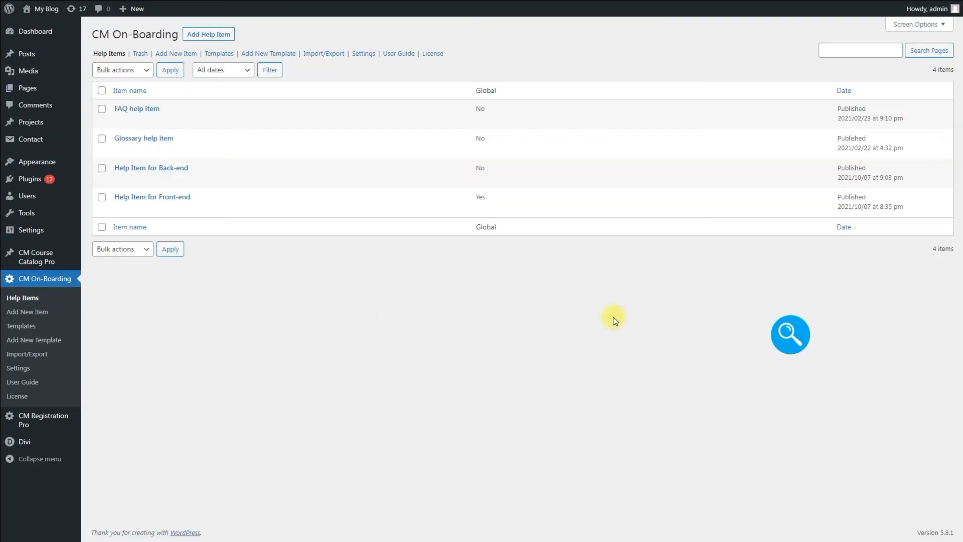
{"action": "left_click", "coordinate": [790, 334]}
{"action": "left_click", "coordinate": [787, 333]}
{"action": "left_click", "coordinate": [21, 327]}
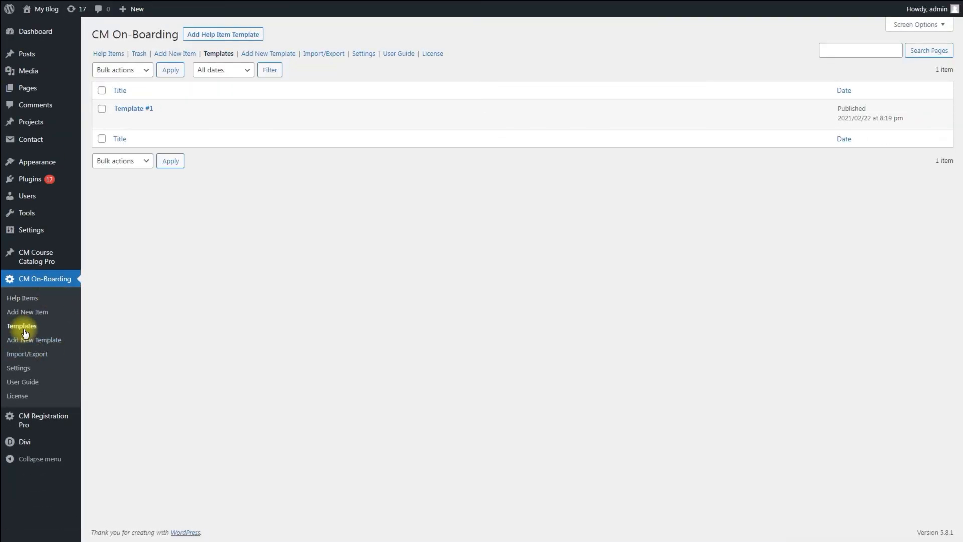
{"action": "left_click", "coordinate": [20, 368]}
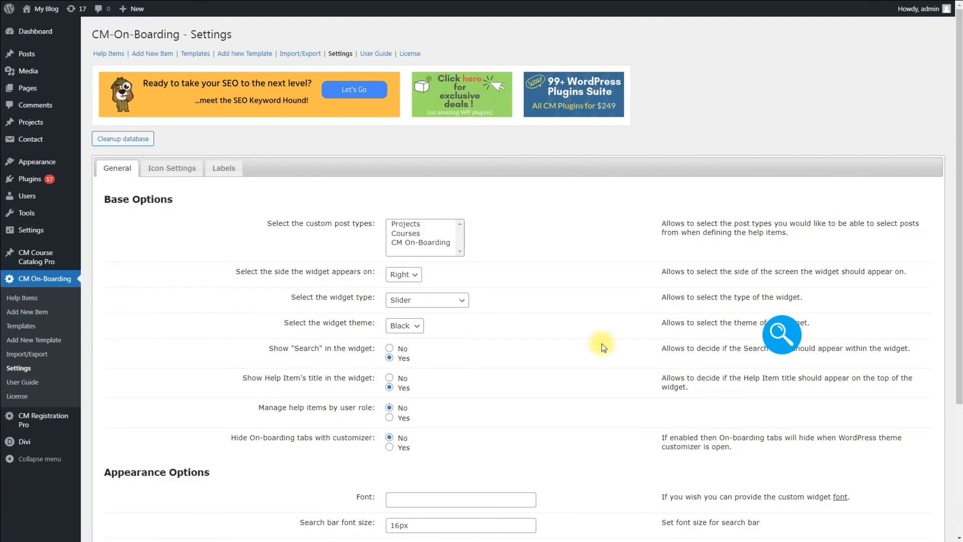
Expand the help widget on the Settings page, play the General info tutorial video, and open "Link #1 - How the Plugin Works"
{"action": "left_click", "coordinate": [779, 333]}
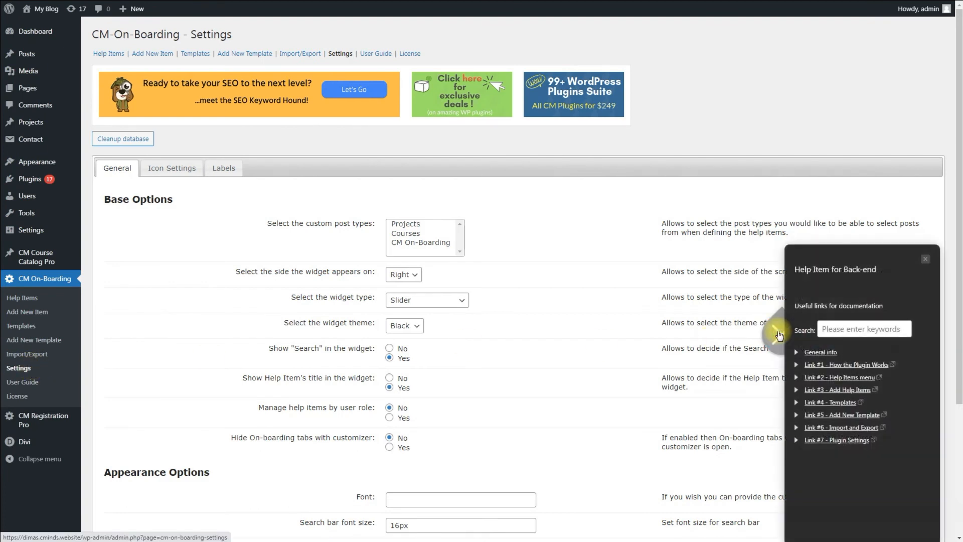
{"action": "left_click", "coordinate": [799, 352]}
{"action": "scroll", "coordinate": [799, 356], "scroll_direction": "down", "scroll_amount": 2}
{"action": "left_click", "coordinate": [867, 389]}
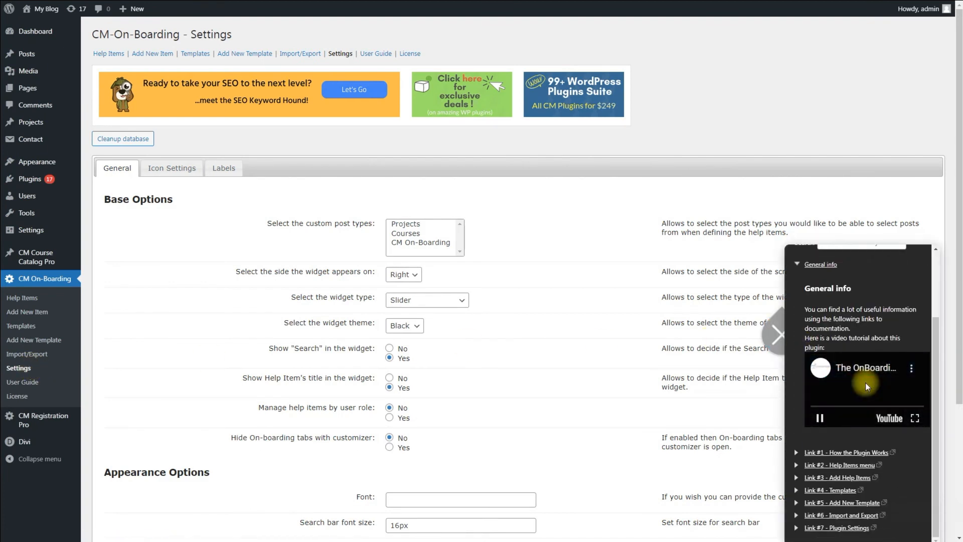
{"action": "left_click", "coordinate": [822, 265]}
{"action": "left_click", "coordinate": [849, 366]}
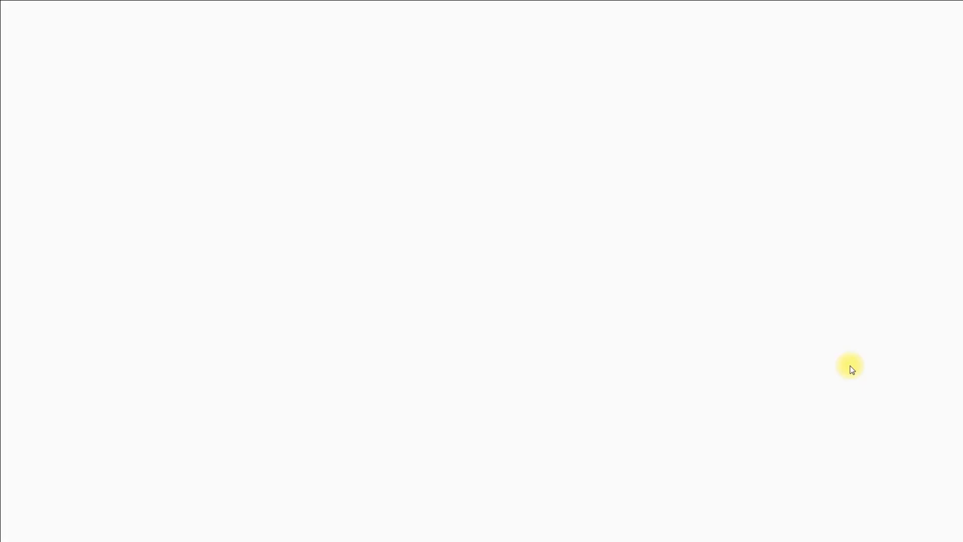